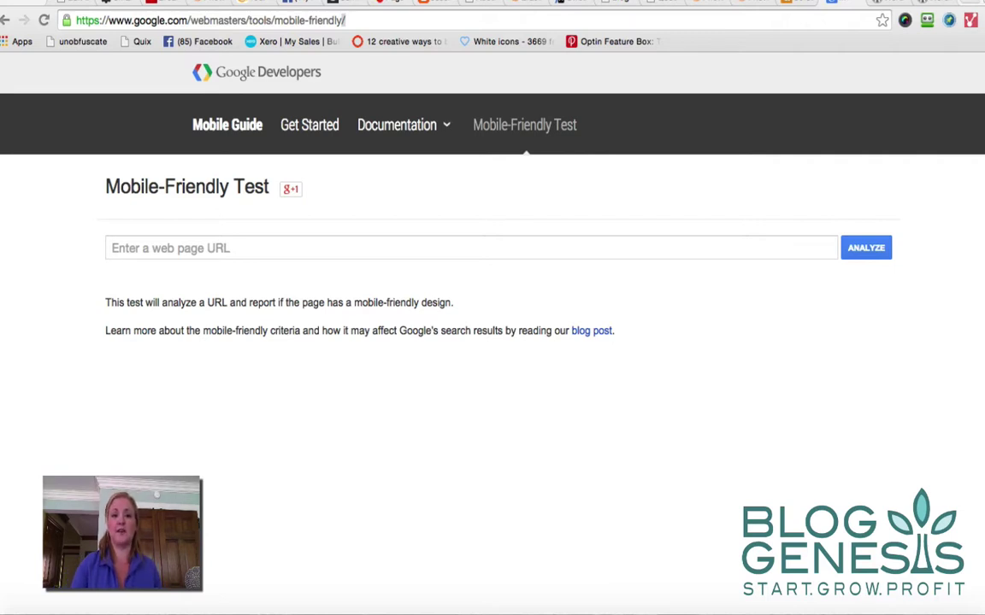
left_click(308, 241)
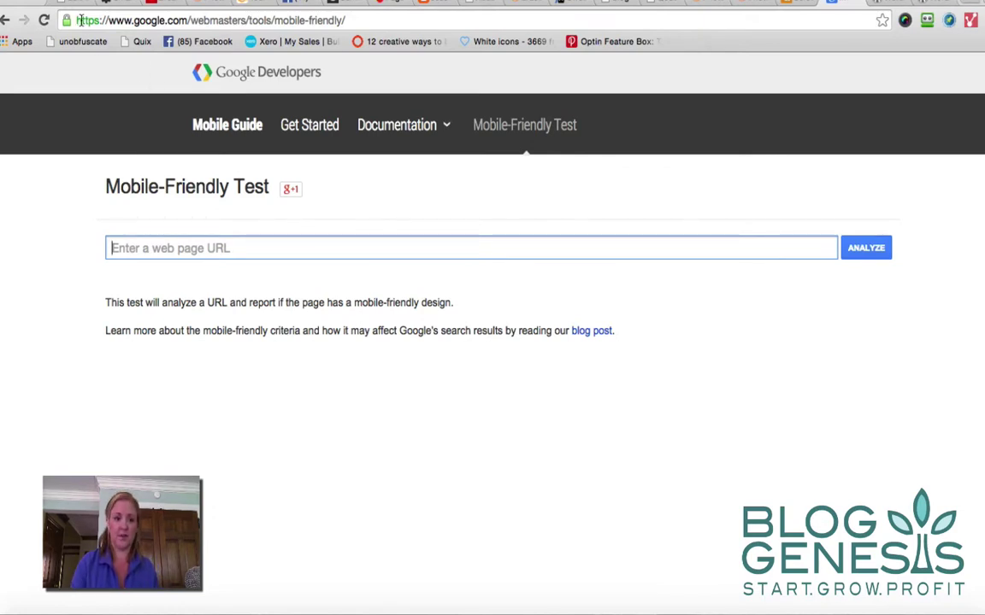
type("www.p")
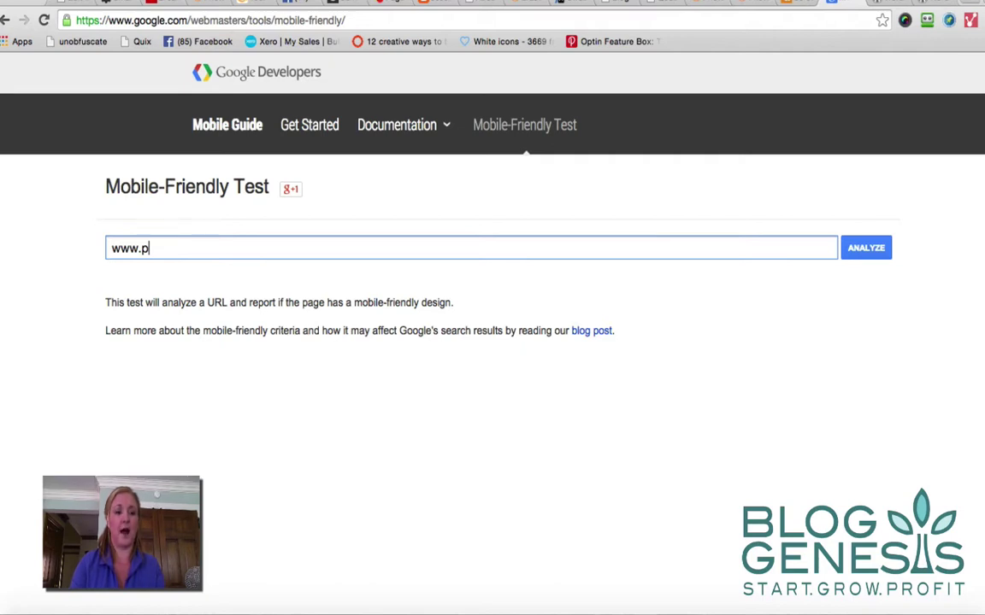
key("BackSpace")
key("BackSpace")
key("BackSpace")
key("BackSpace")
key("BackSpace")
type("w")
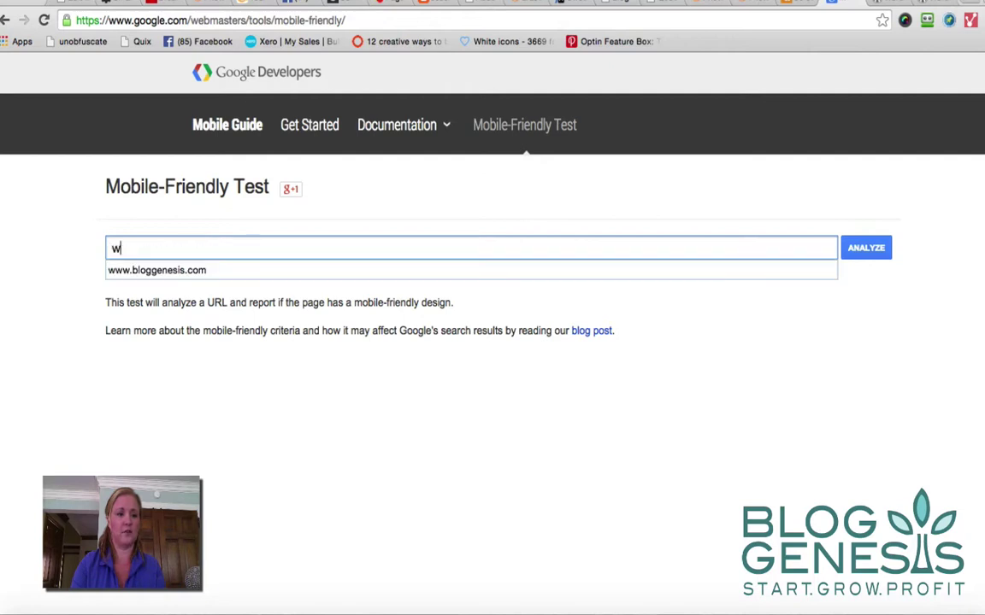
type("ww.project")
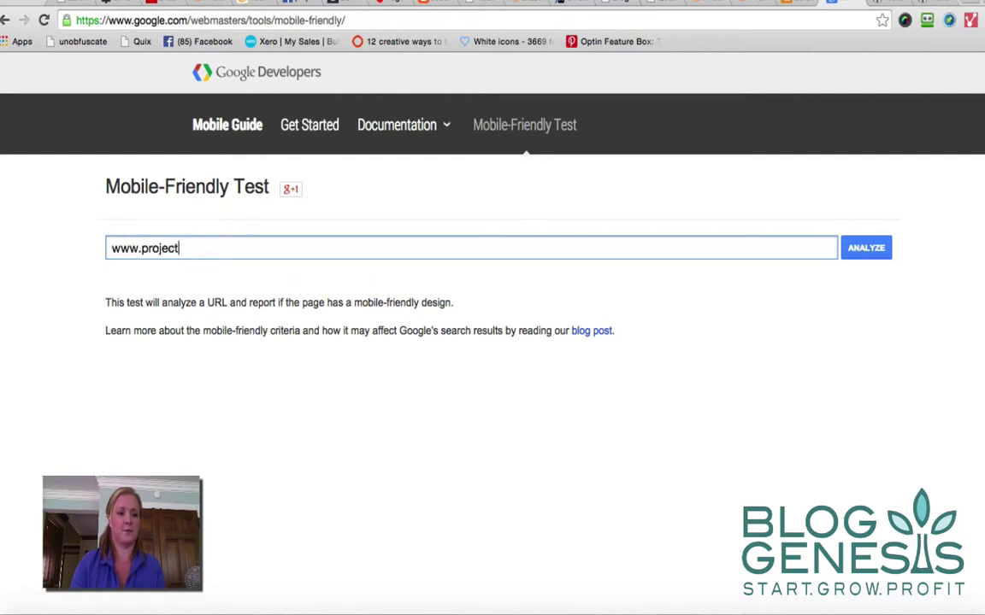
type("knockoff")
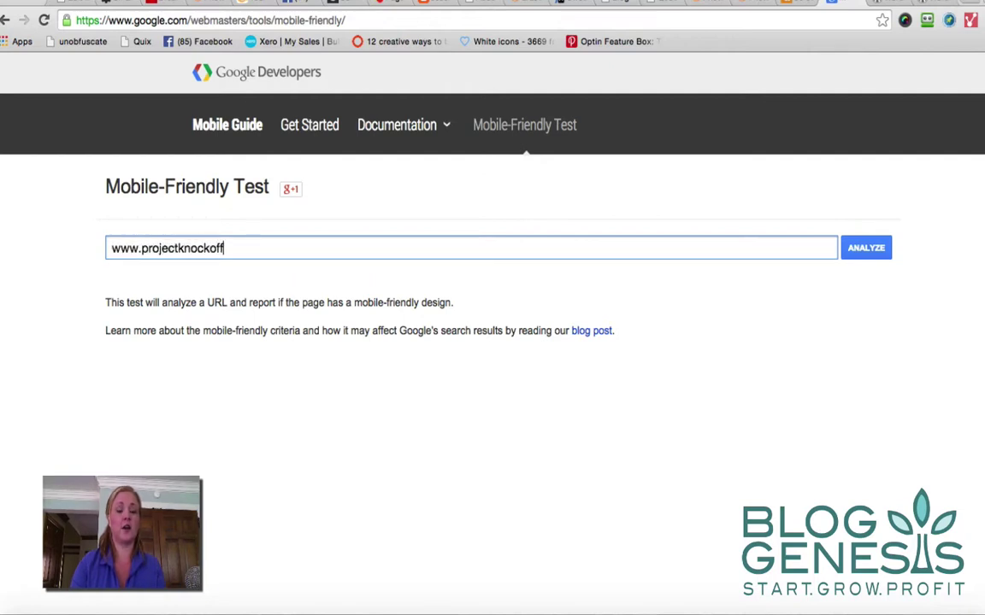
type(".com")
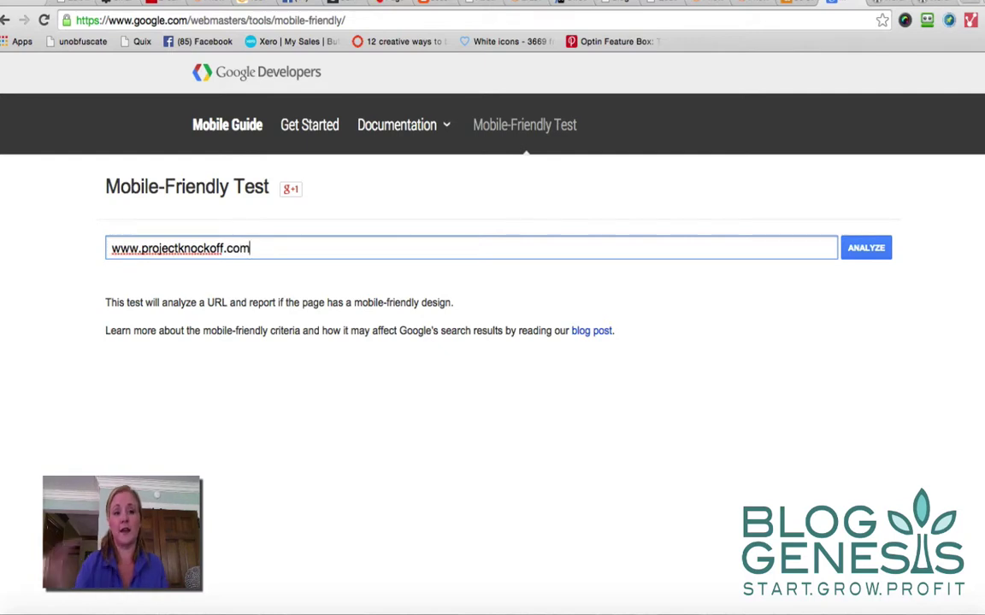
left_click(879, 248)
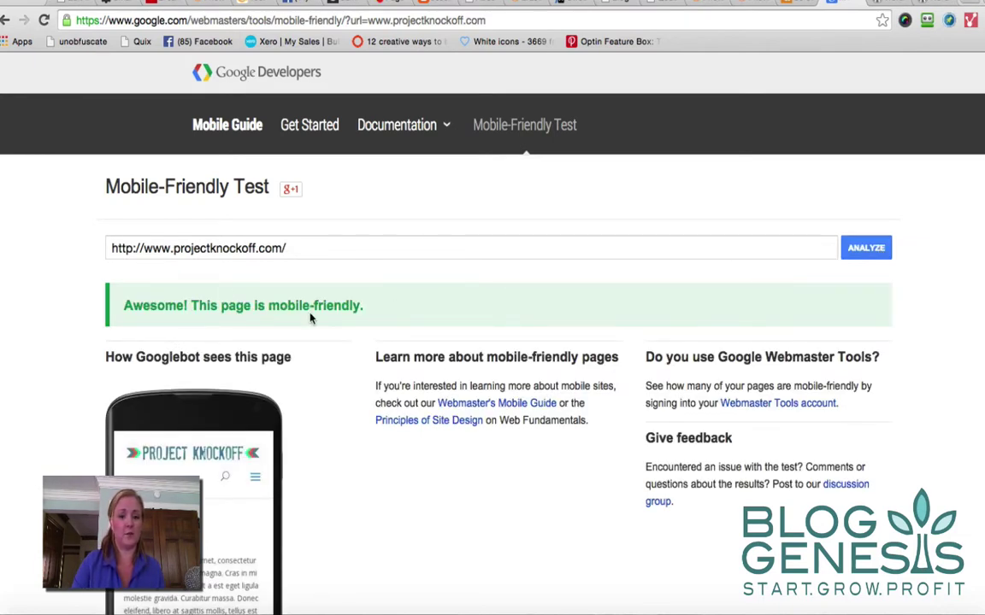
scroll(257, 465, "down", 3)
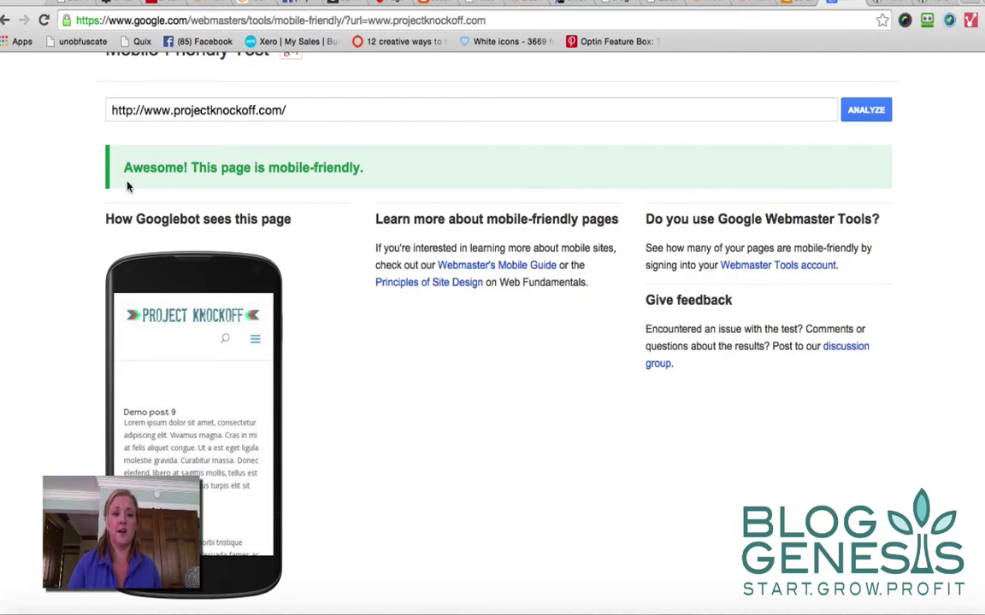
left_click_drag(122, 166, 413, 170)
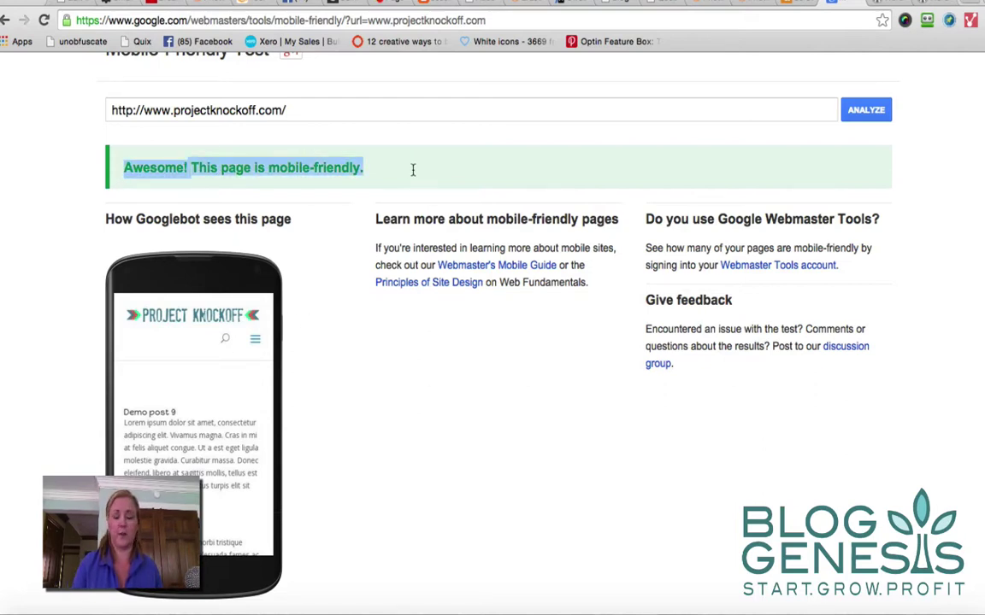
scroll(413, 170, "up", 3)
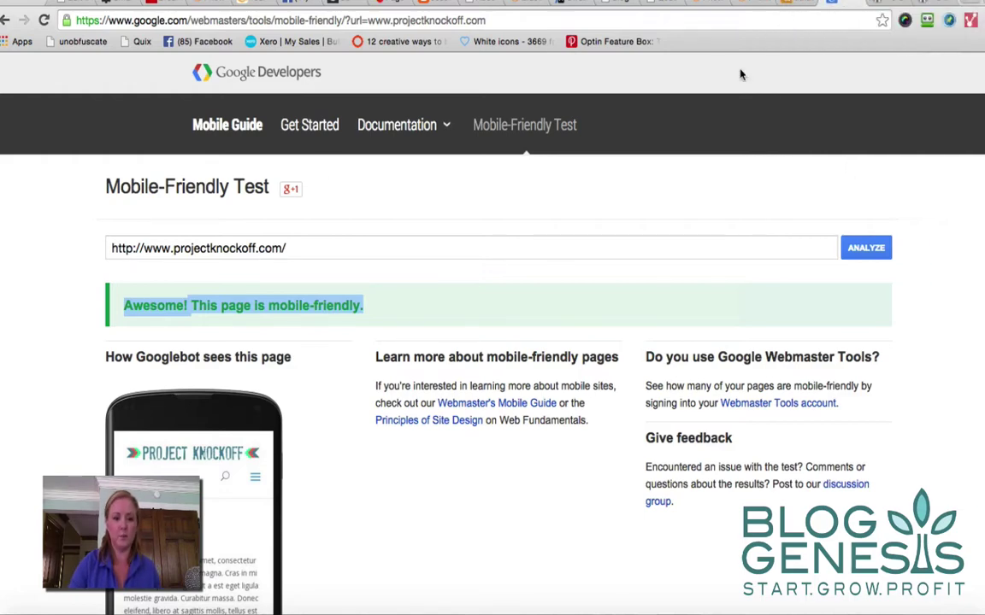
left_click(793, 5)
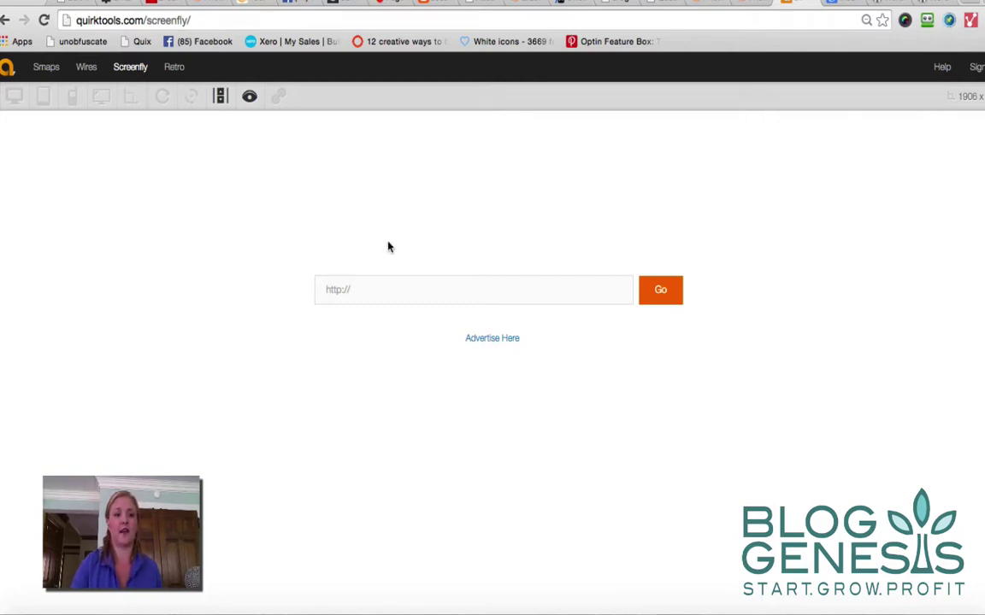
left_click(362, 291)
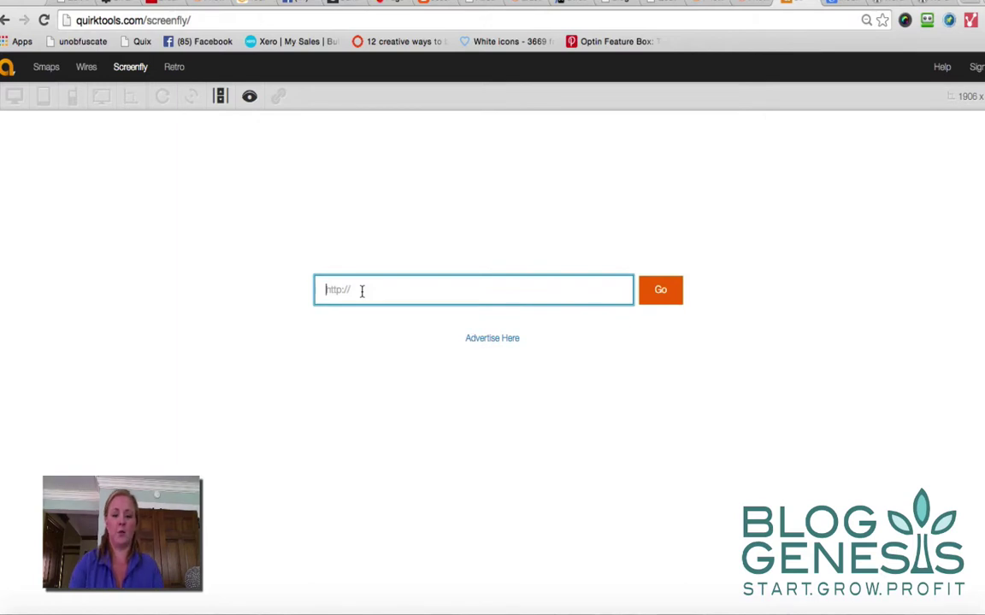
type("http")
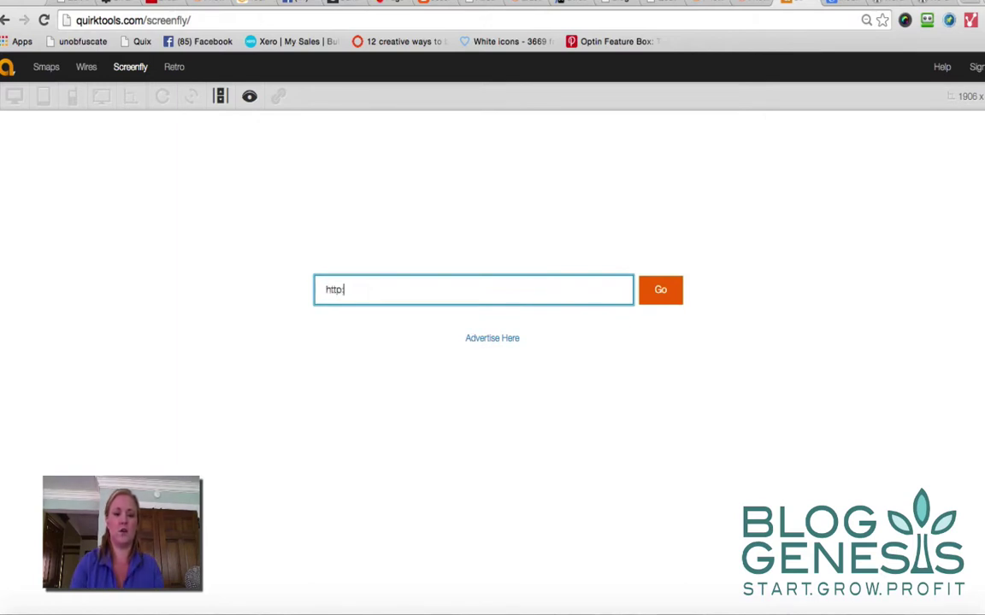
type("://www.proje")
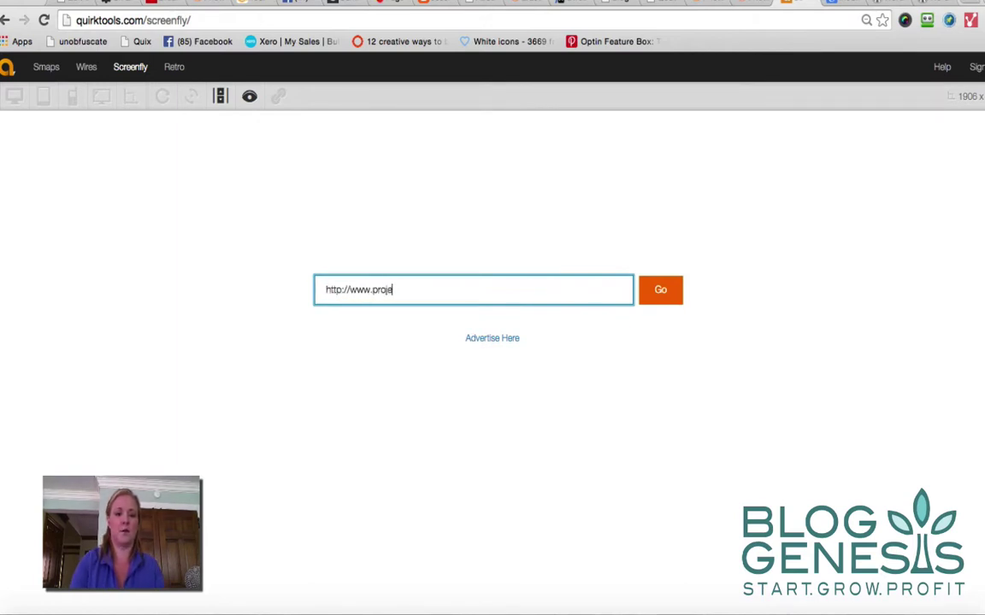
type("ctknockoff.com")
left_click(660, 292)
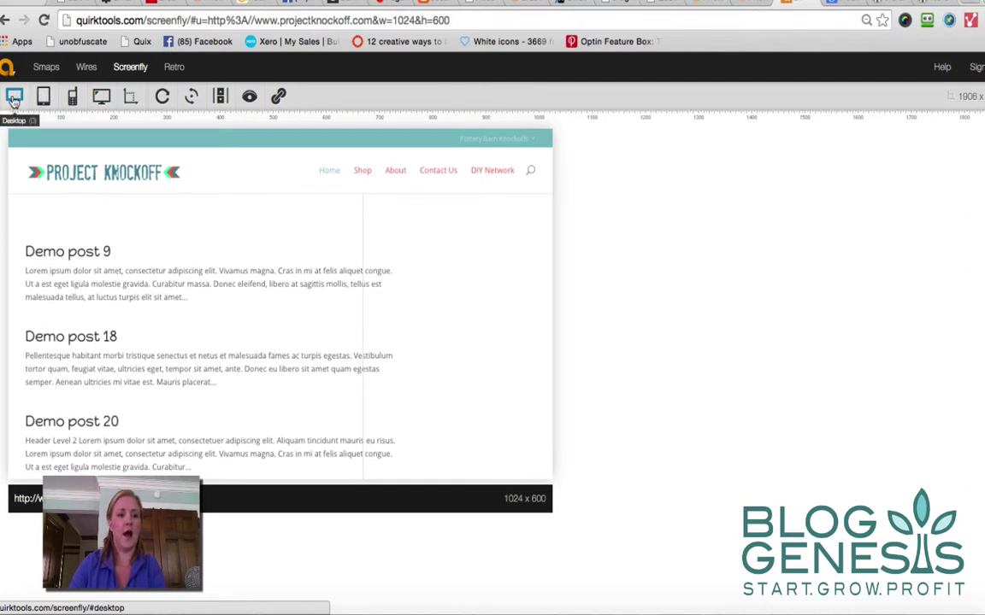
Step: Preview the site at the 13" Notebook size and the 22" Desktop size
left_click(13, 100)
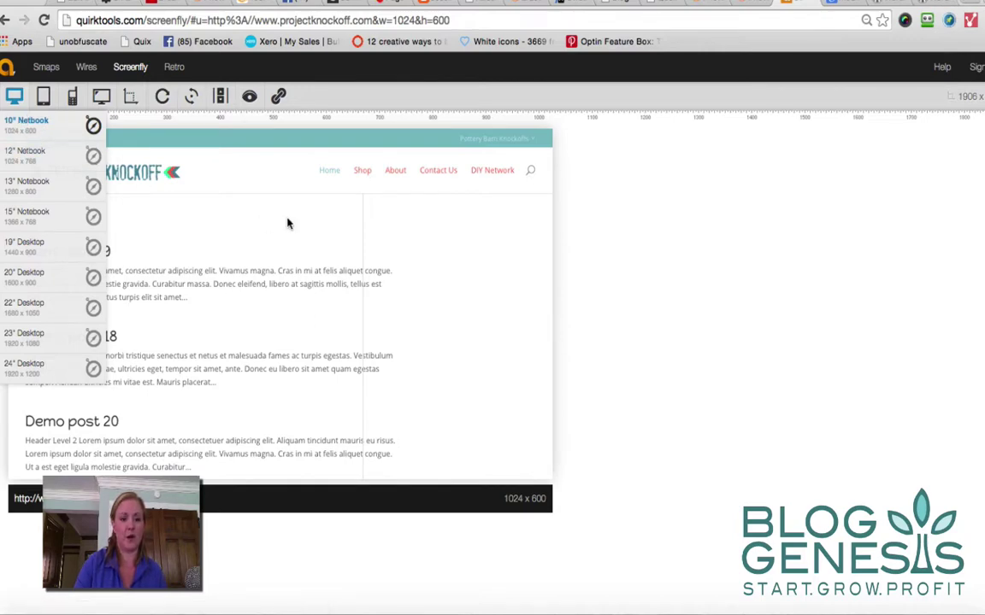
double_click(343, 270)
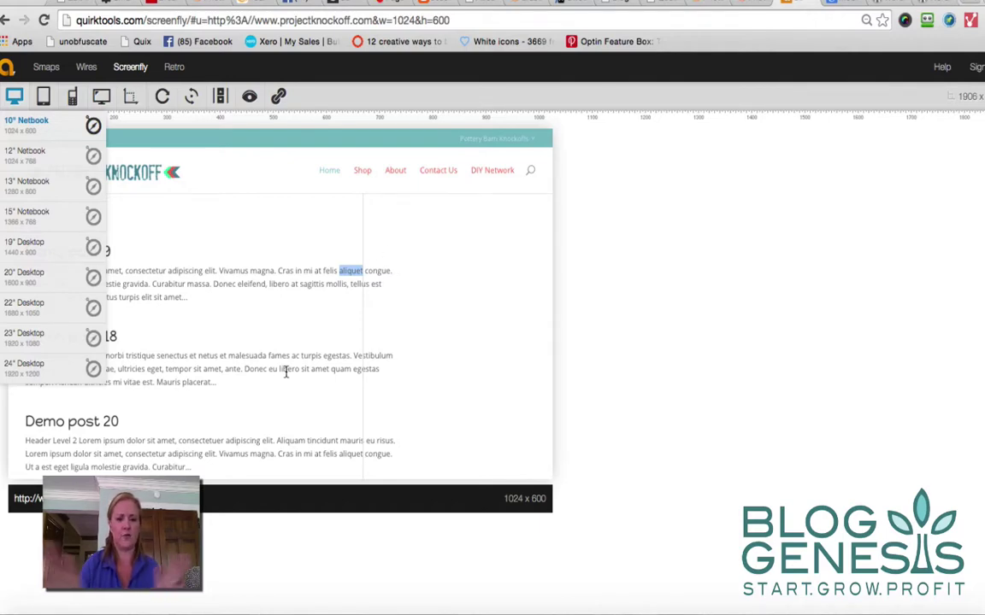
left_click(35, 185)
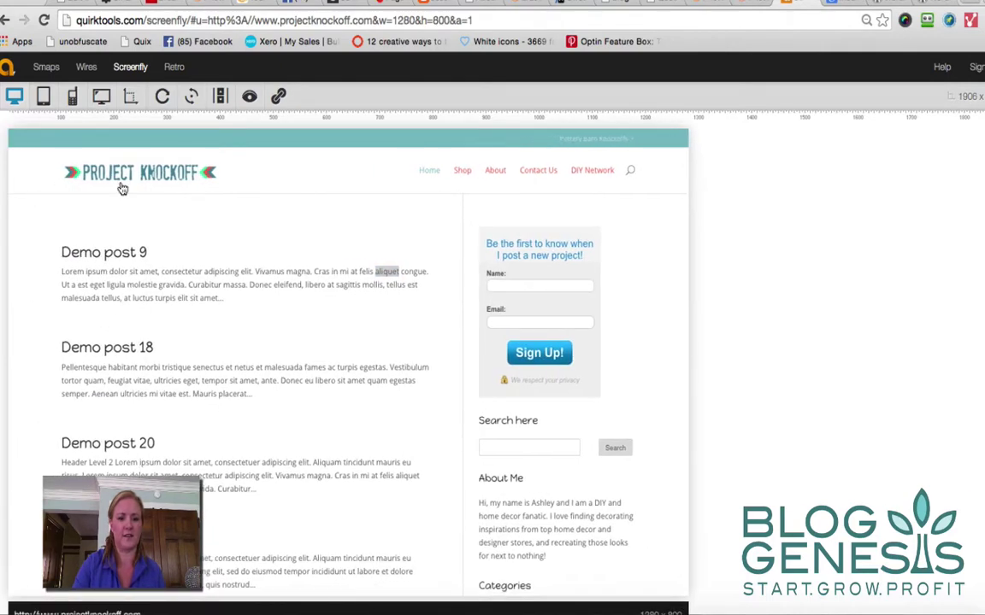
left_click(19, 101)
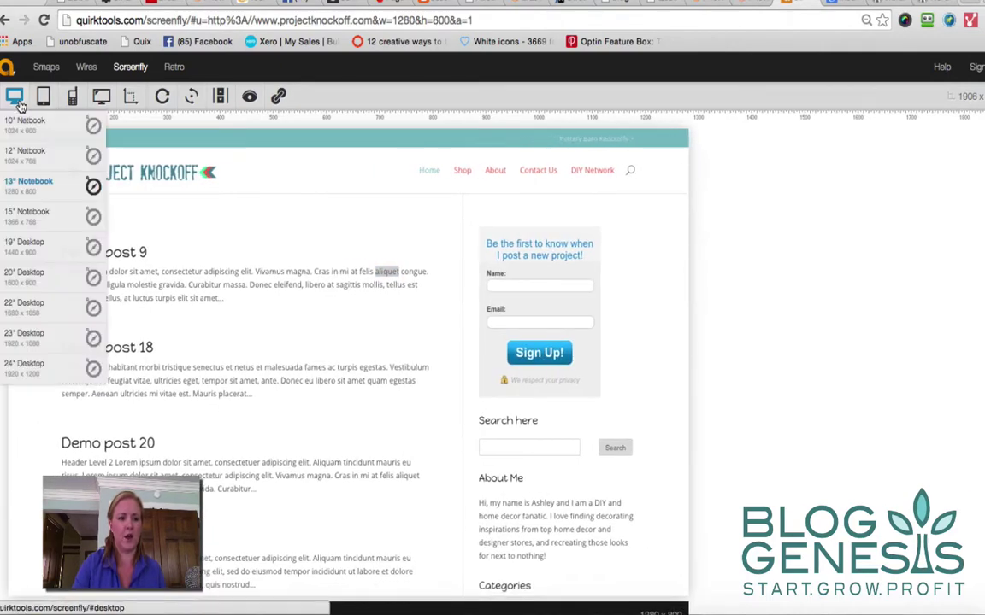
left_click(43, 304)
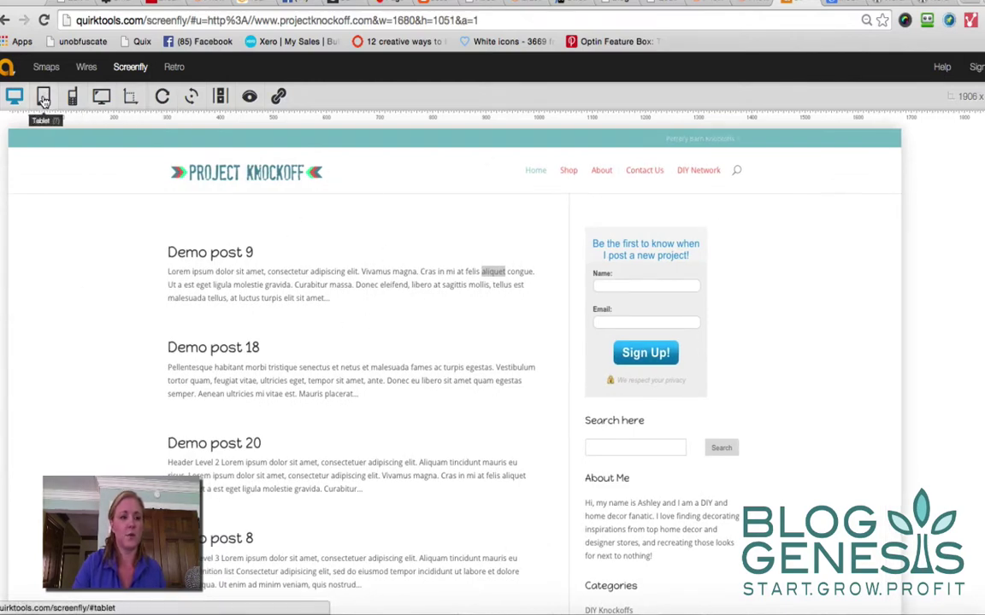
Step: Preview the site at the Samsung Galaxy Tab tablet size and the Motorola RAZR V3m phone size
left_click(47, 102)
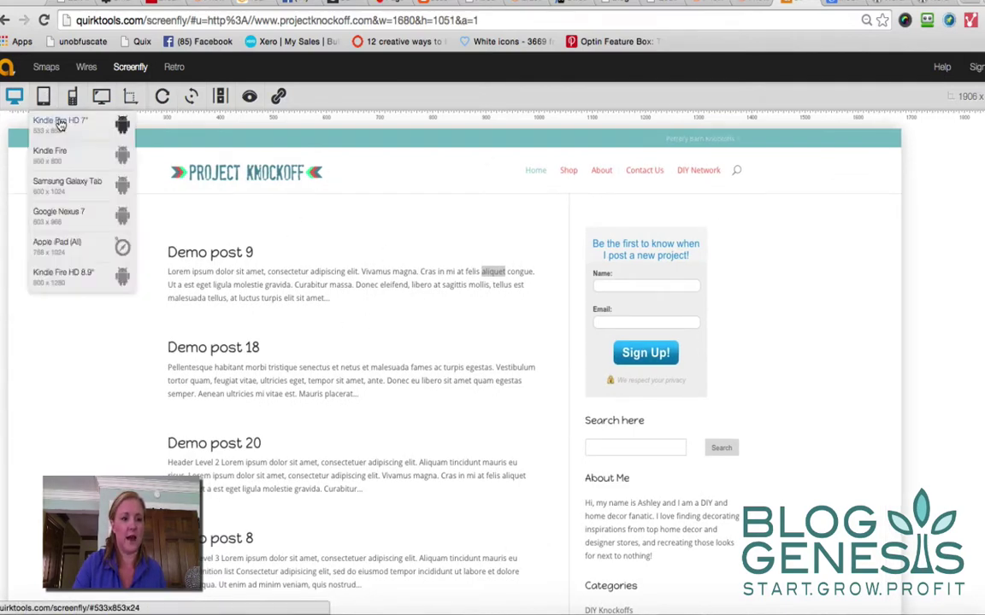
left_click(67, 184)
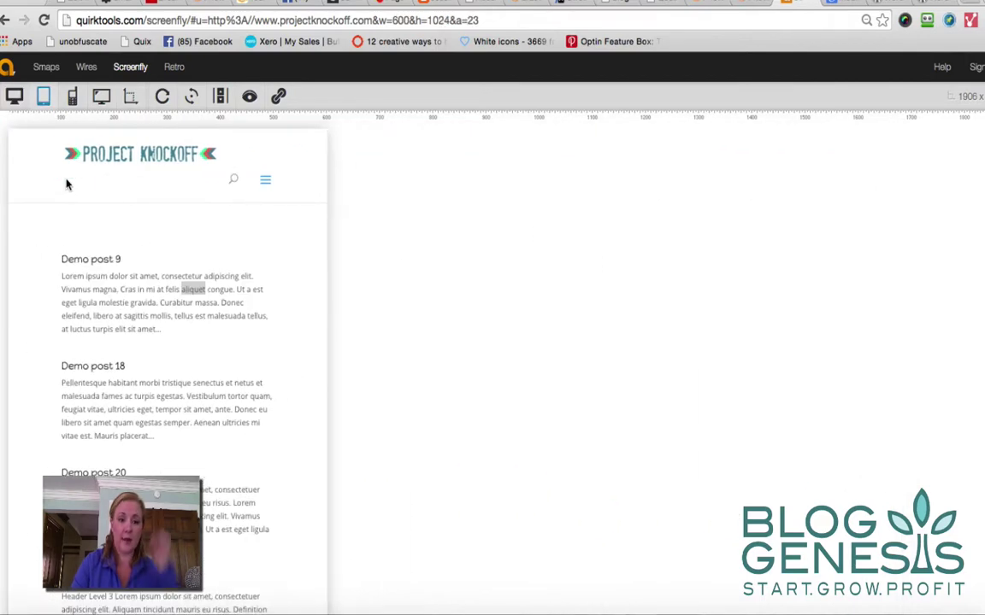
left_click(72, 101)
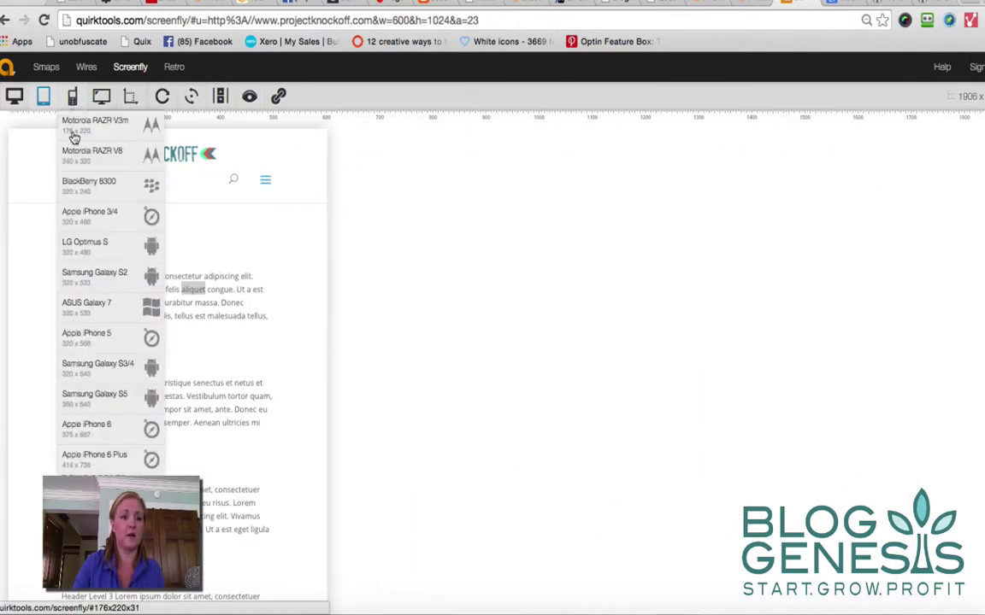
left_click(94, 124)
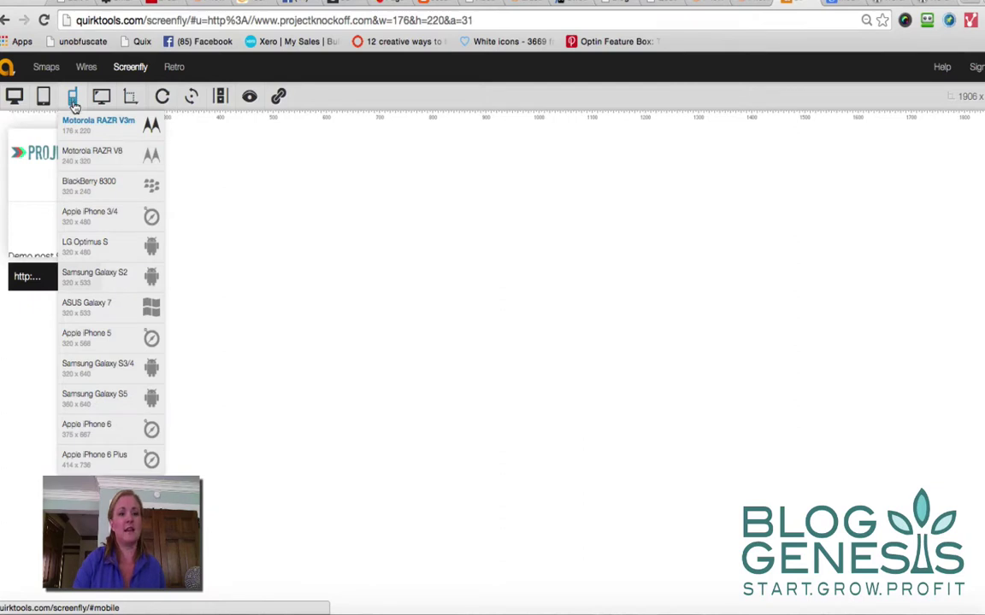
Step: Preview the site on the Motorola RAZR V8, BlackBerry 8300 and Samsung Galaxy S2 phone sizes
left_click(77, 154)
left_click(73, 97)
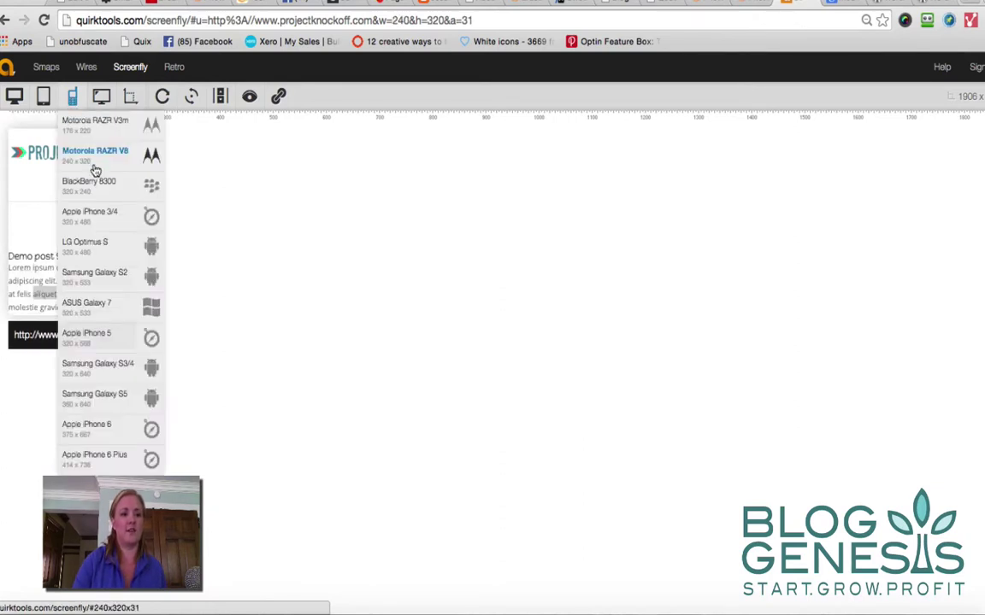
left_click(92, 175)
left_click(73, 97)
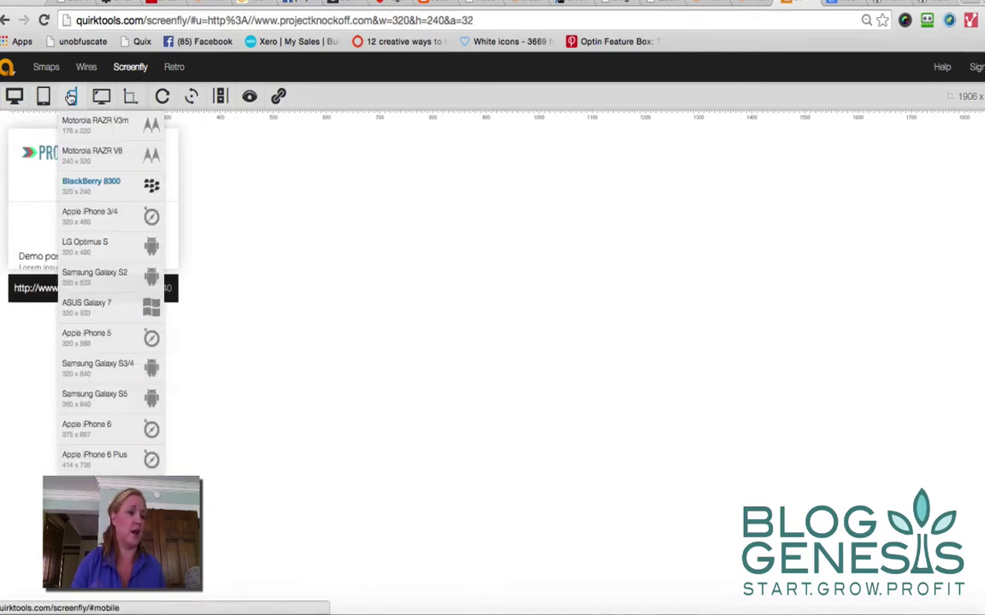
left_click(96, 276)
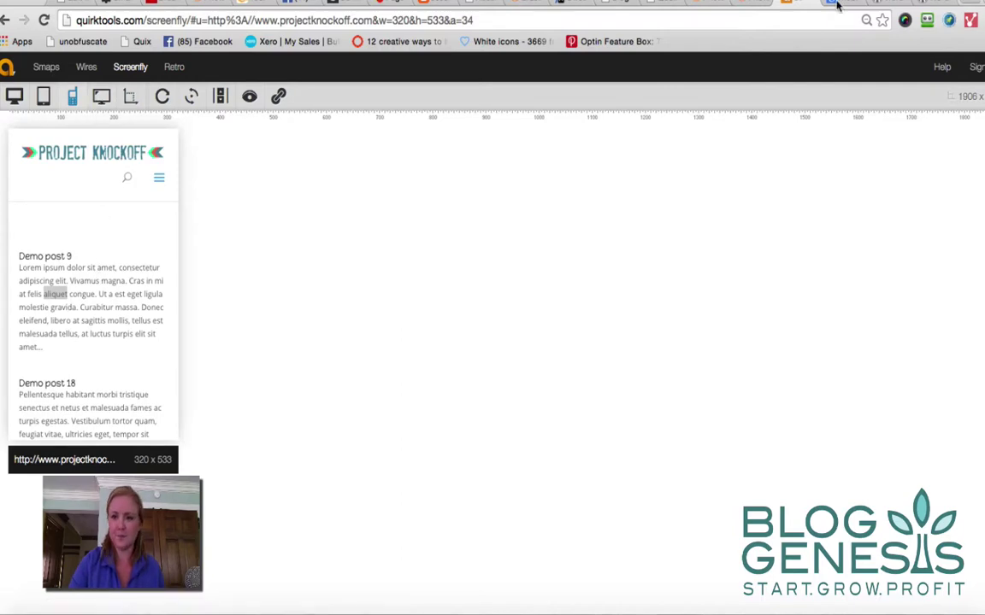
Step: View the WordPress.org plugin pages for WP Mobile Edition and WPtouch Mobile Plugin
left_click(883, 4)
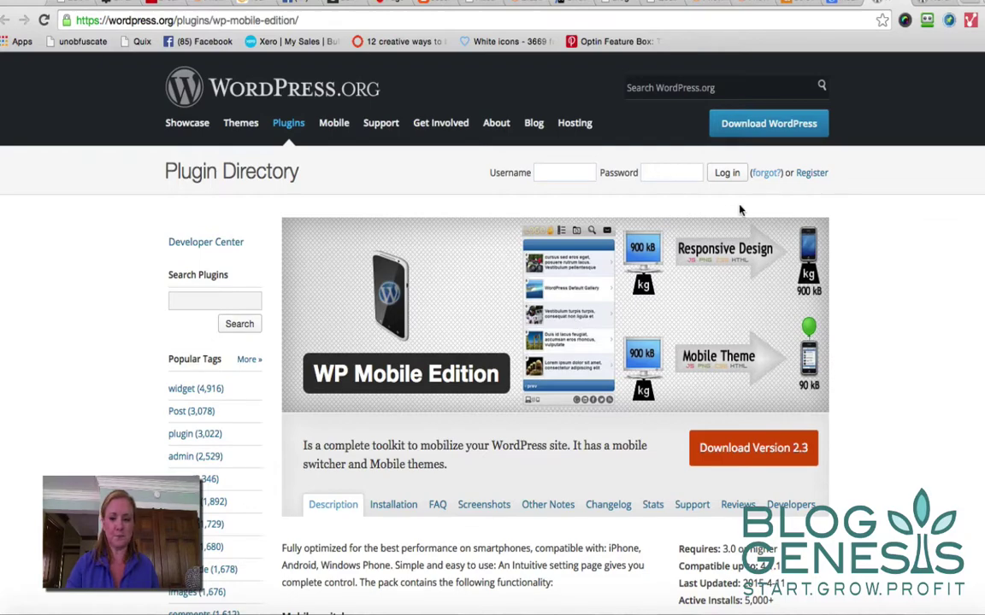
left_click(926, 2)
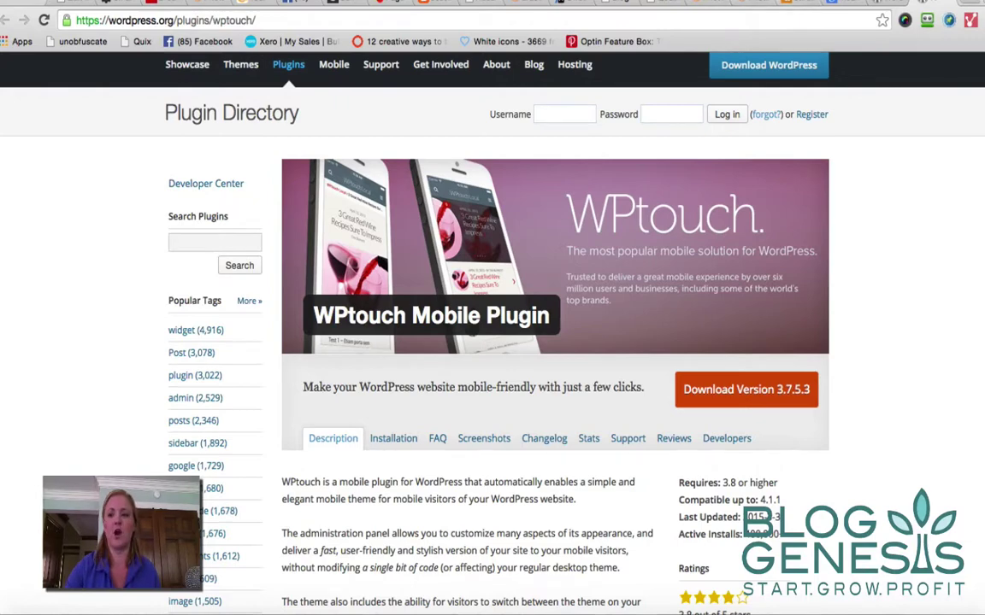
Step: Narrow the browser window to about phone width on the WPtouch page, and expand and collapse the site's navigation
left_click_drag(984, 230, 308, 248)
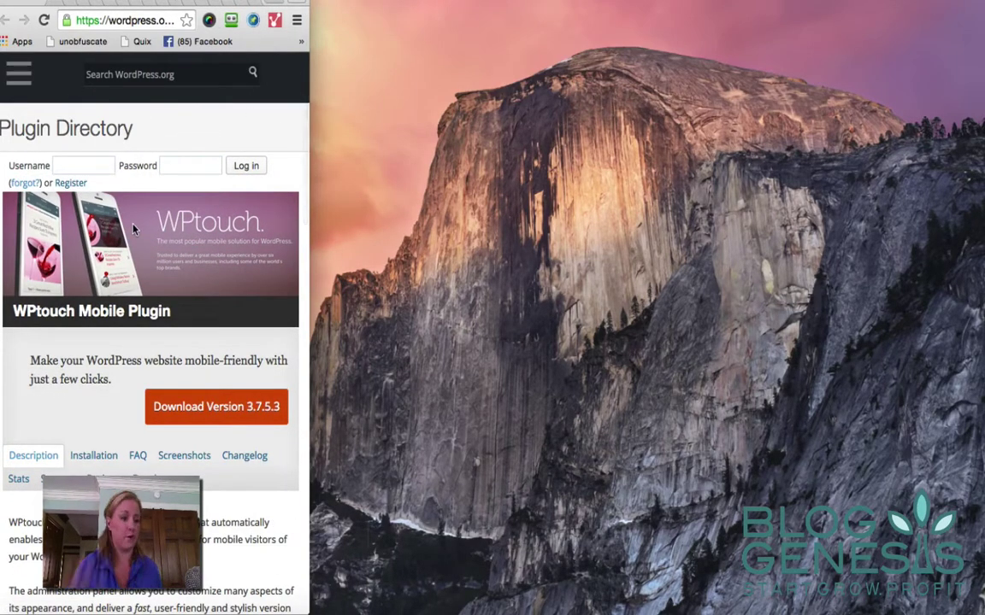
mouse_move(311, 141)
left_mouse_down()
mouse_move(743, 132)
mouse_move(637, 125)
mouse_move(323, 137)
left_mouse_up()
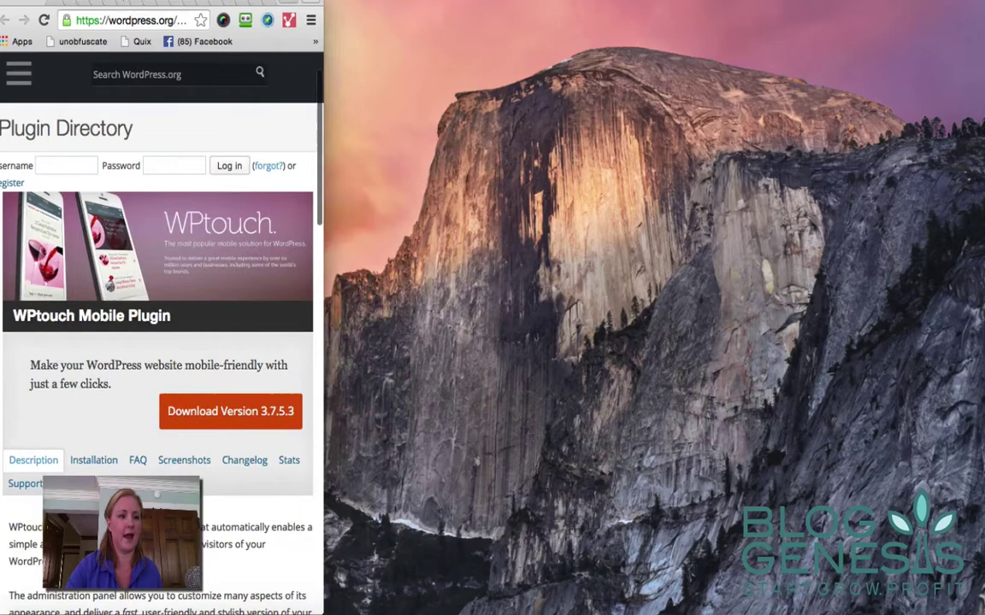
left_click(18, 73)
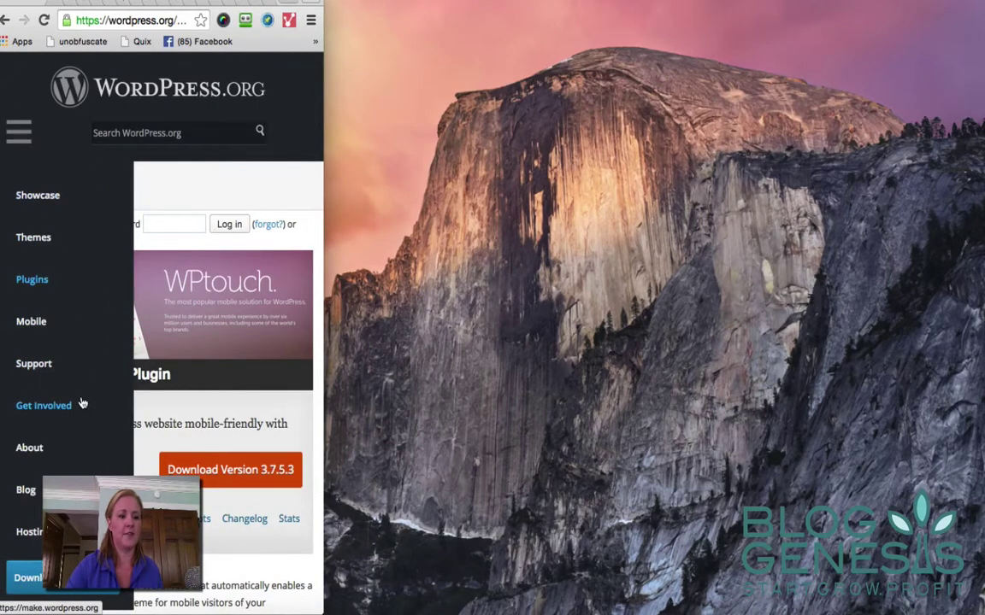
left_click(14, 132)
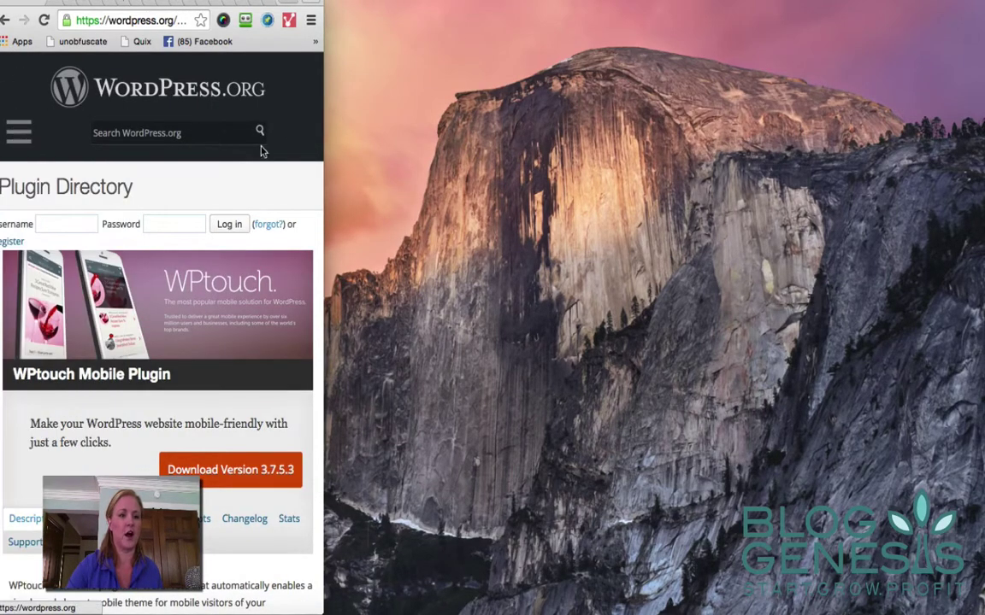
Step: Return to Screenfly at full window width, and narrow and re-widen the window to check its responsive layout
left_click_drag(323, 128, 890, 148)
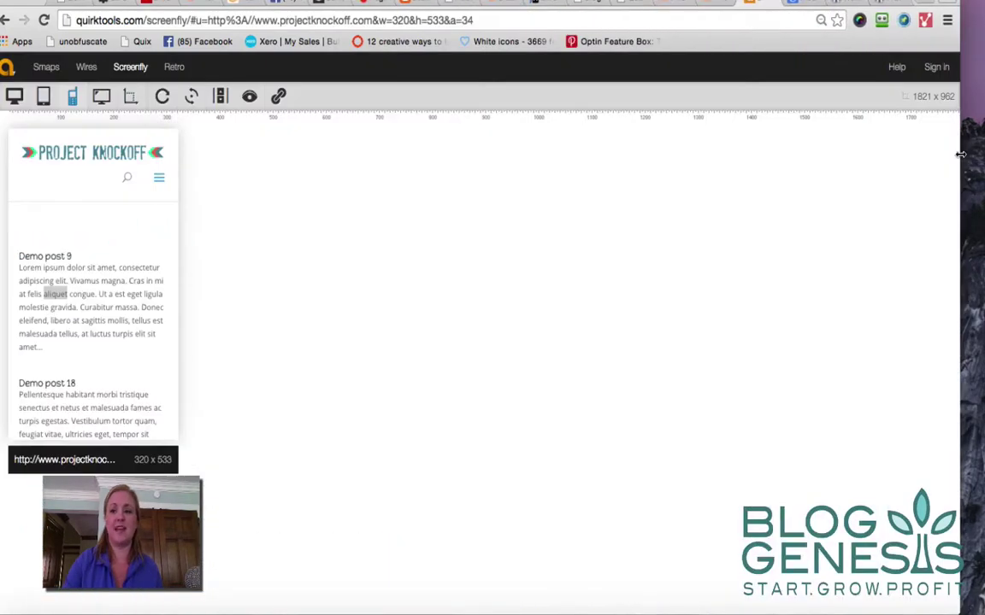
left_click_drag(961, 154, 983, 153)
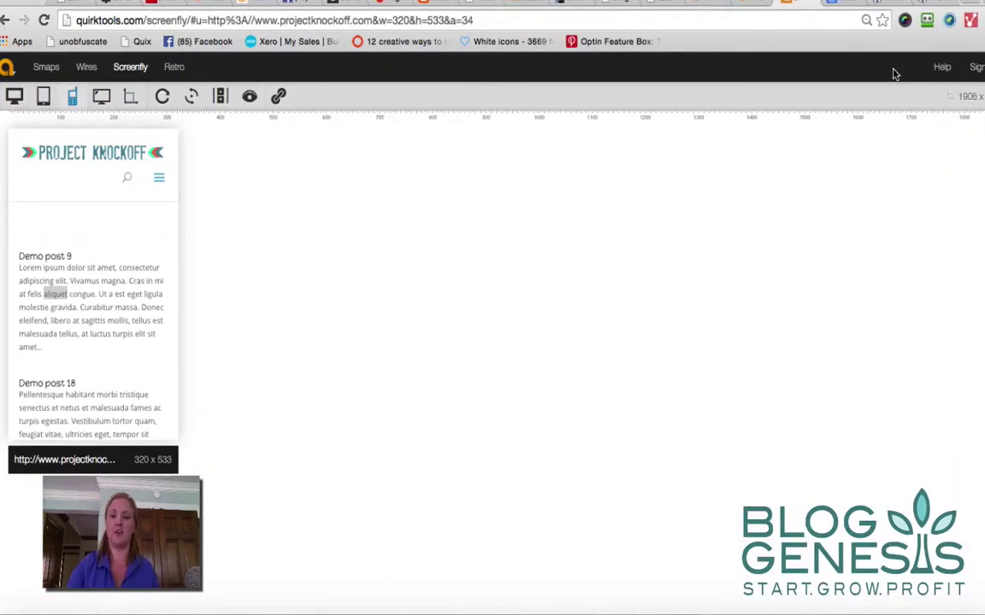
left_click_drag(983, 187, 269, 219)
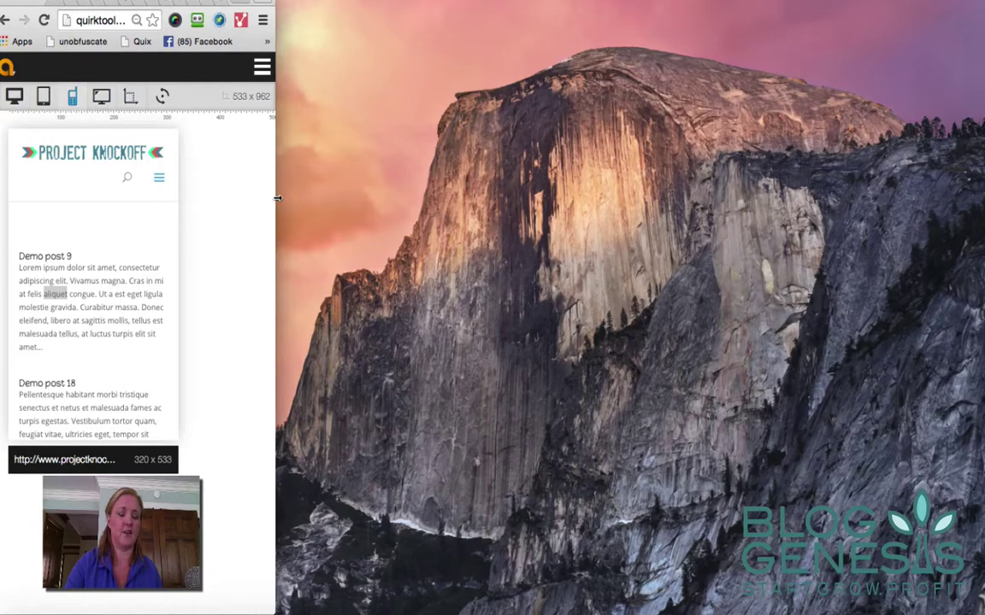
left_click_drag(277, 199, 984, 199)
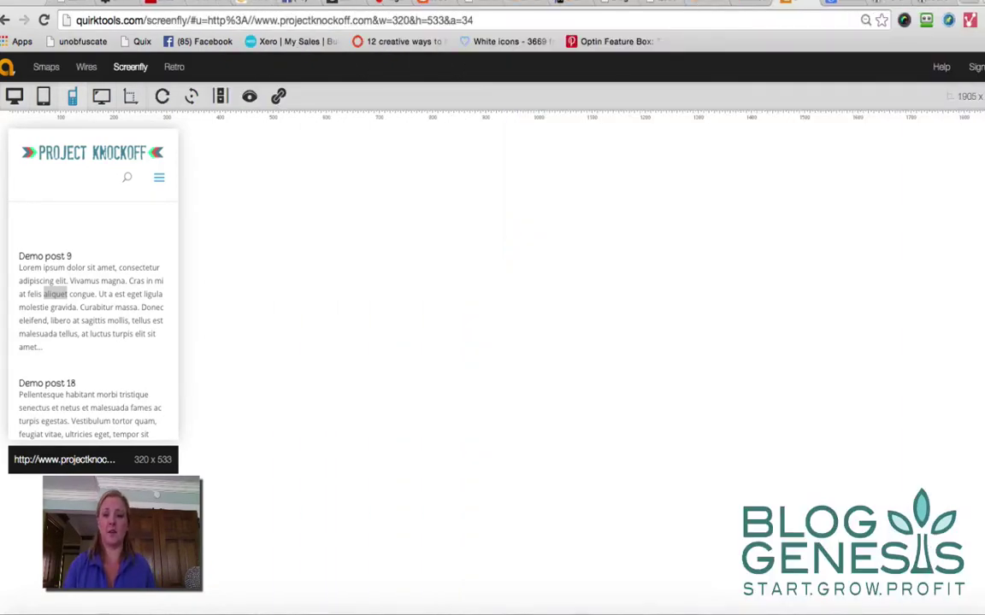